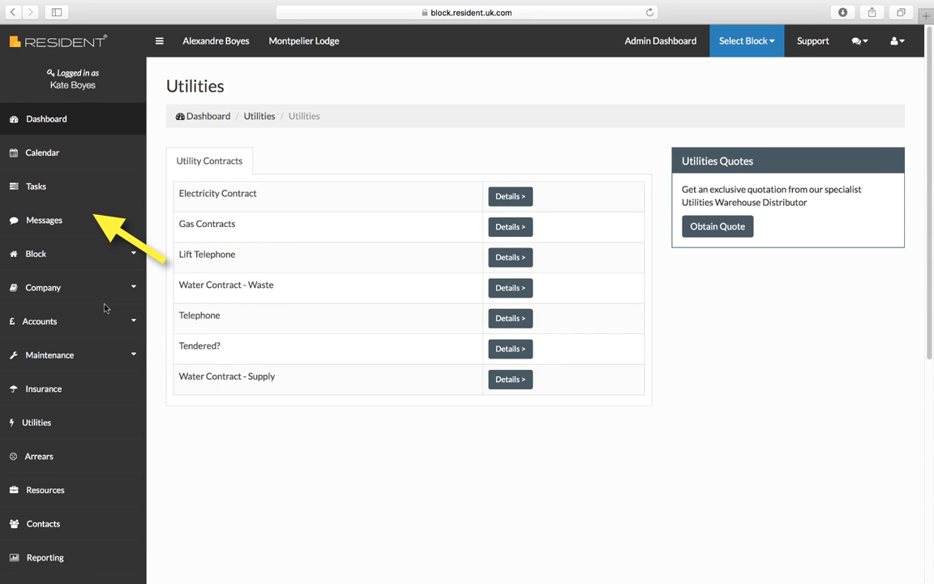
# - Find the Montpelier Lodge block by searching the existing blocks for "Montp" and access it
pyautogui.click(210, 118)
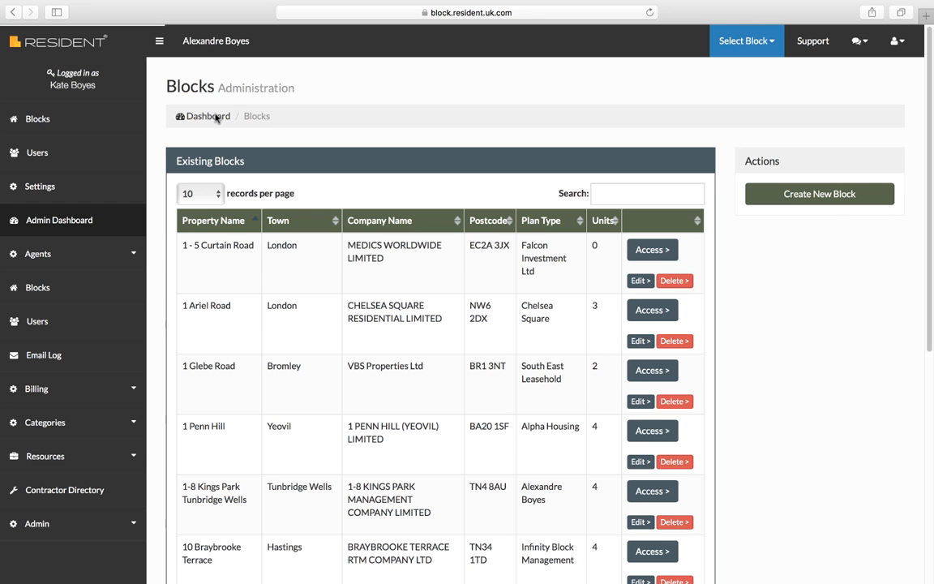
pyautogui.click(613, 193)
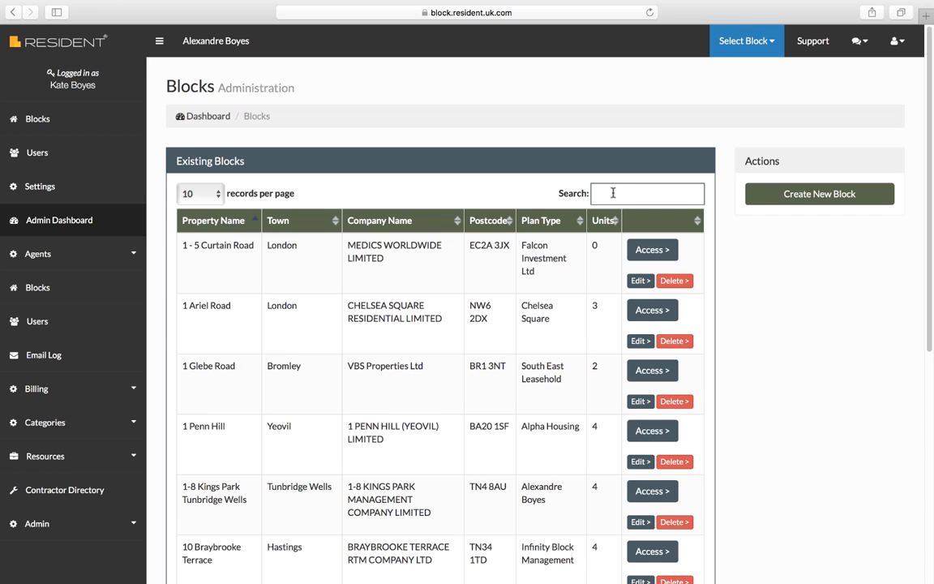
pyautogui.write('Mont')
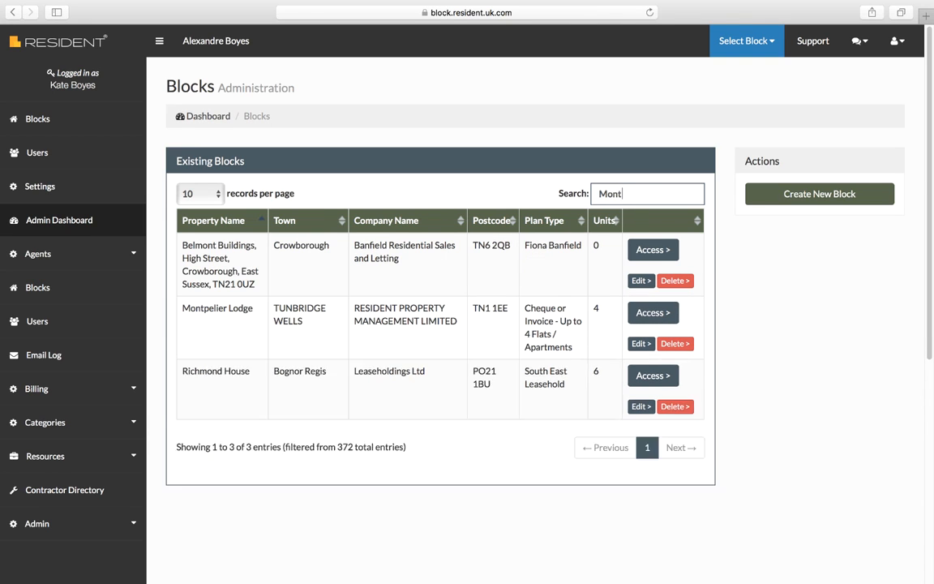
pyautogui.write('p')
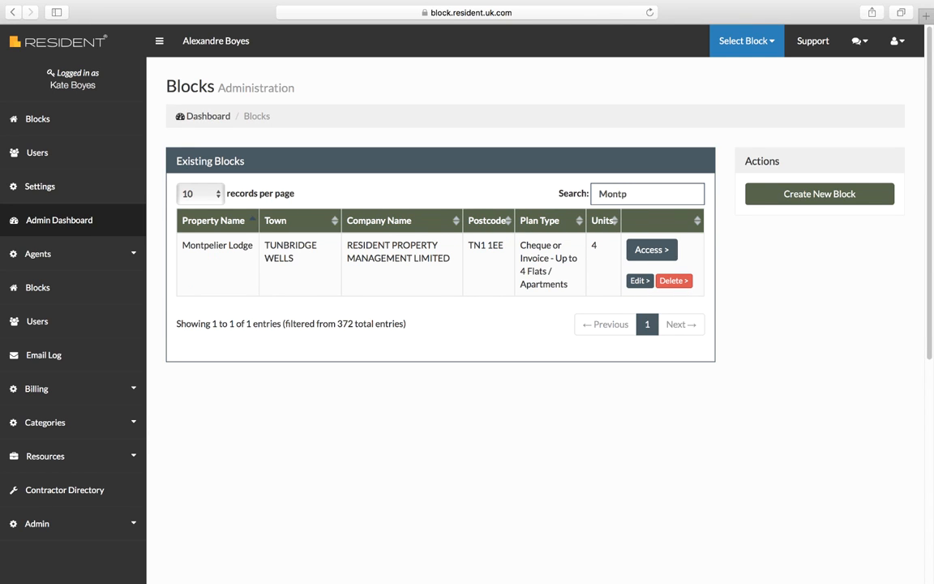
pyautogui.click(651, 252)
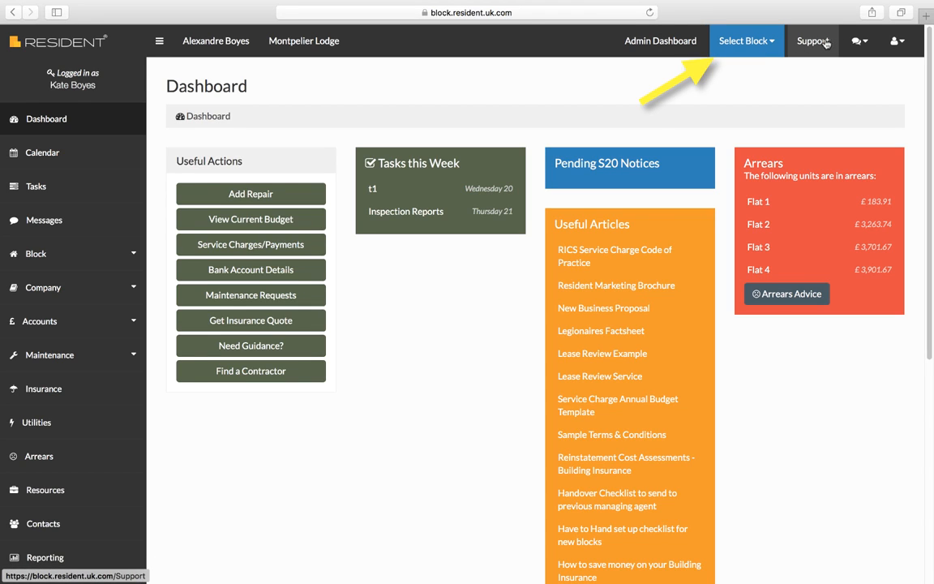
# - Look through the block selection list, the message options and the account options, and open the Support page
pyautogui.click(776, 42)
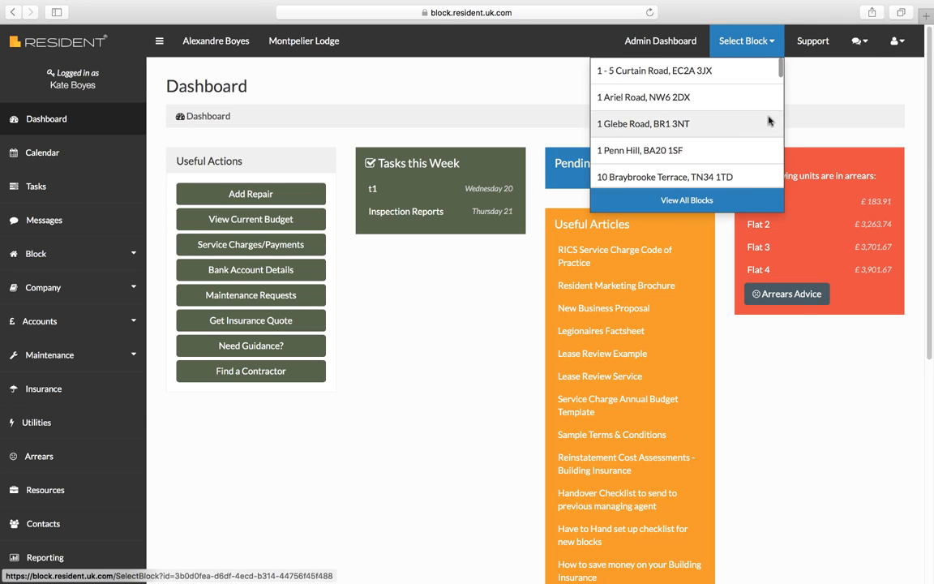
pyautogui.click(858, 41)
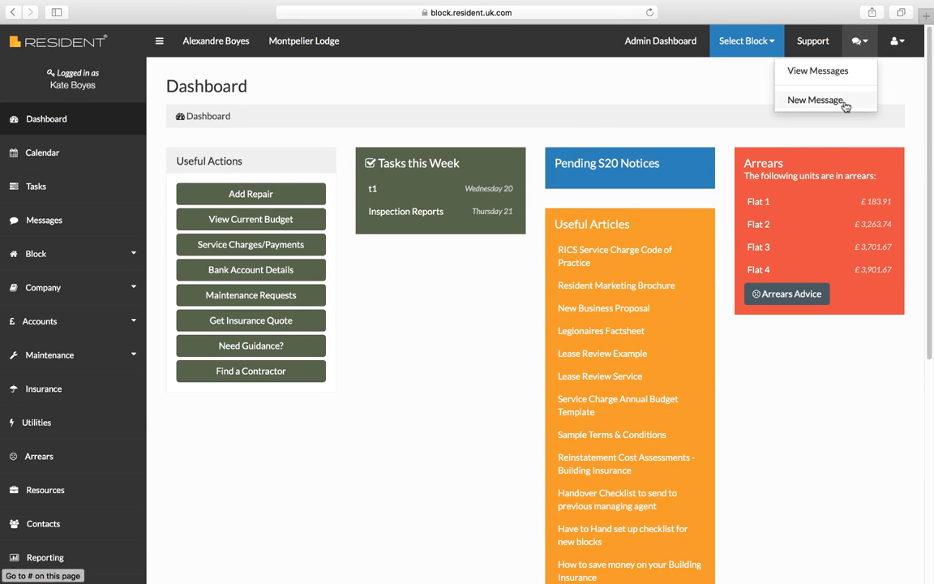
pyautogui.click(897, 41)
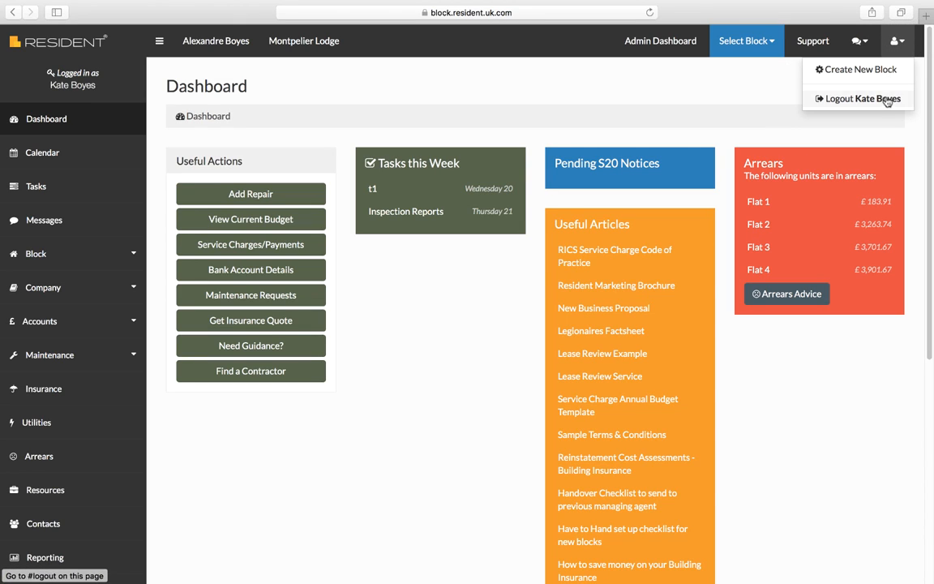
pyautogui.click(814, 41)
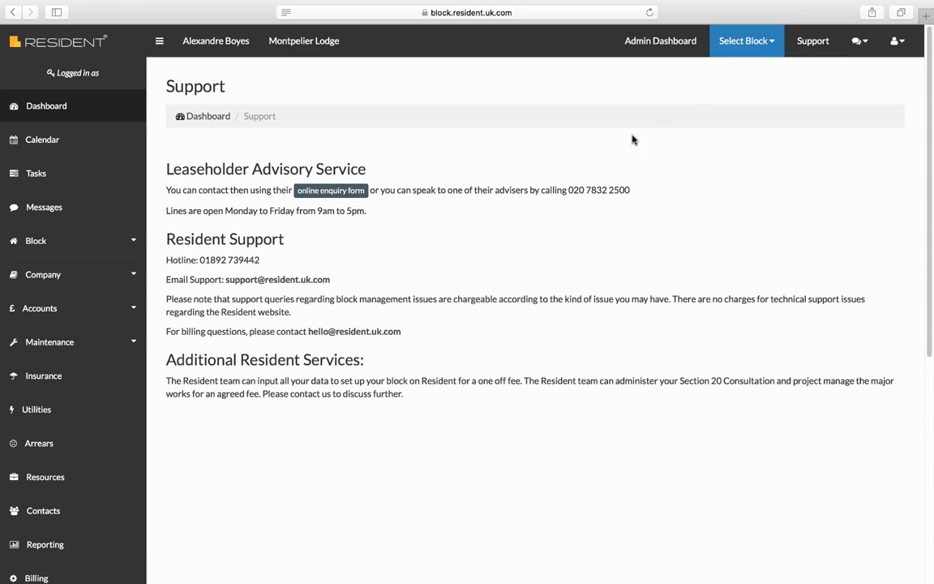
# - Visit the Montpelier Lodge dashboard from the Support page and go back to the previous page
pyautogui.click(320, 47)
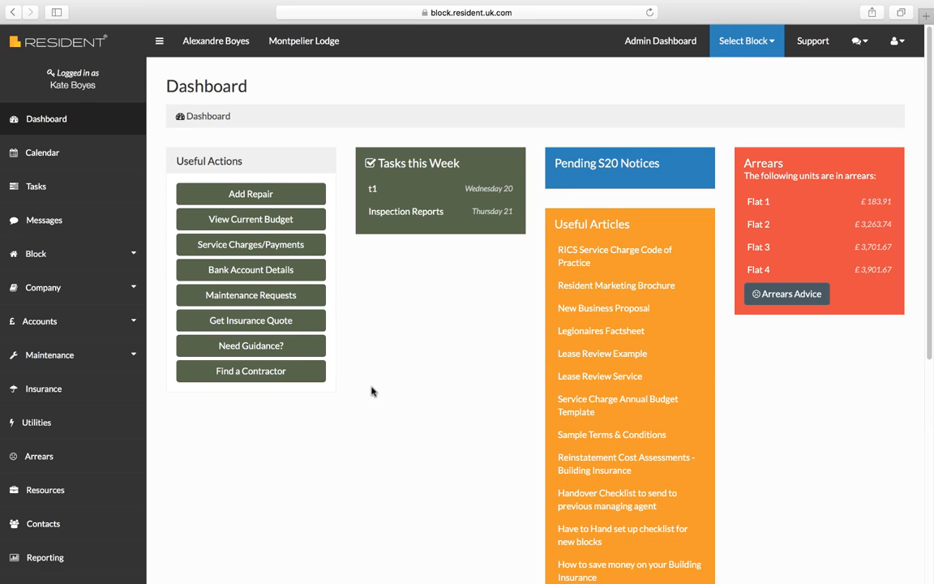
pyautogui.click(14, 16)
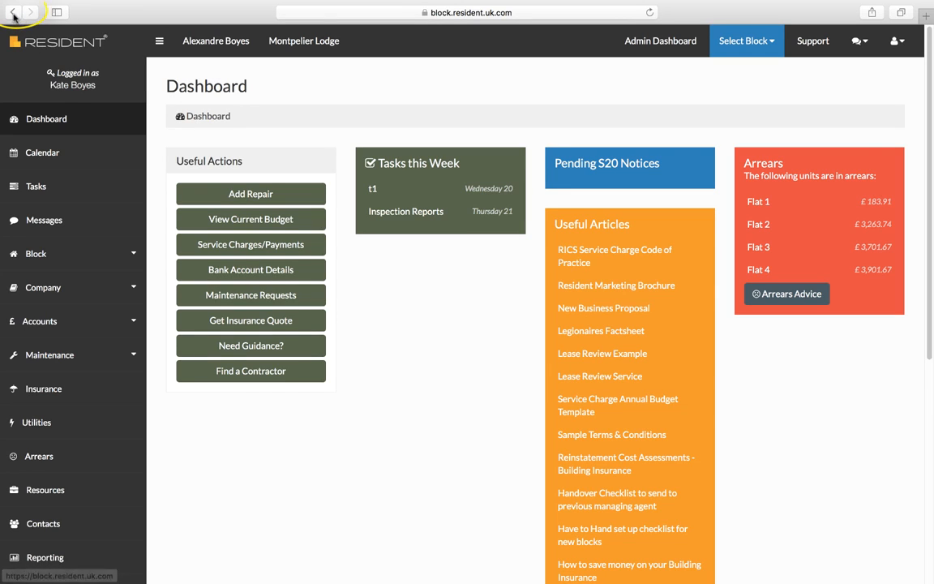
pyautogui.click(13, 15)
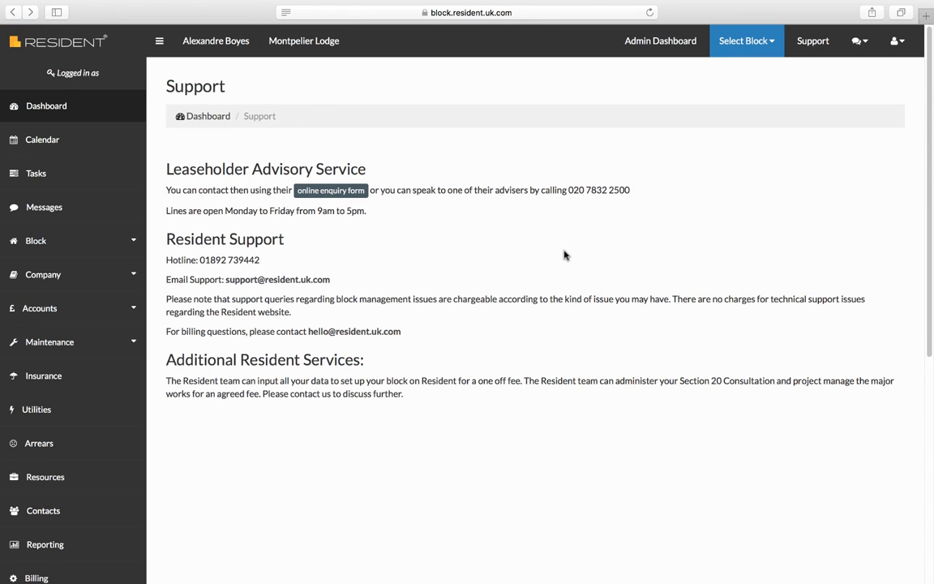
# - Open the Electricity Contract details in the block's Utilities section and inspect the date and value fields
pyautogui.click(39, 416)
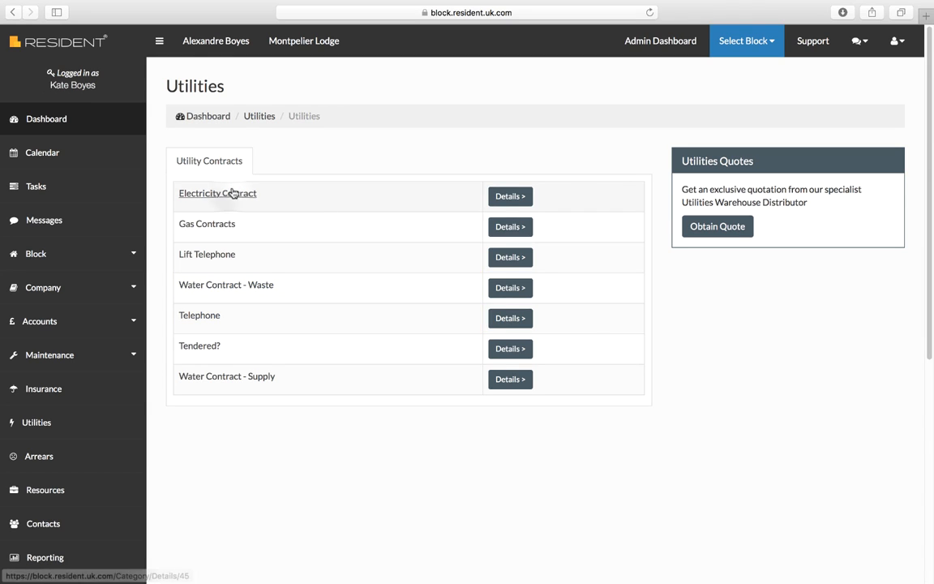
pyautogui.click(510, 196)
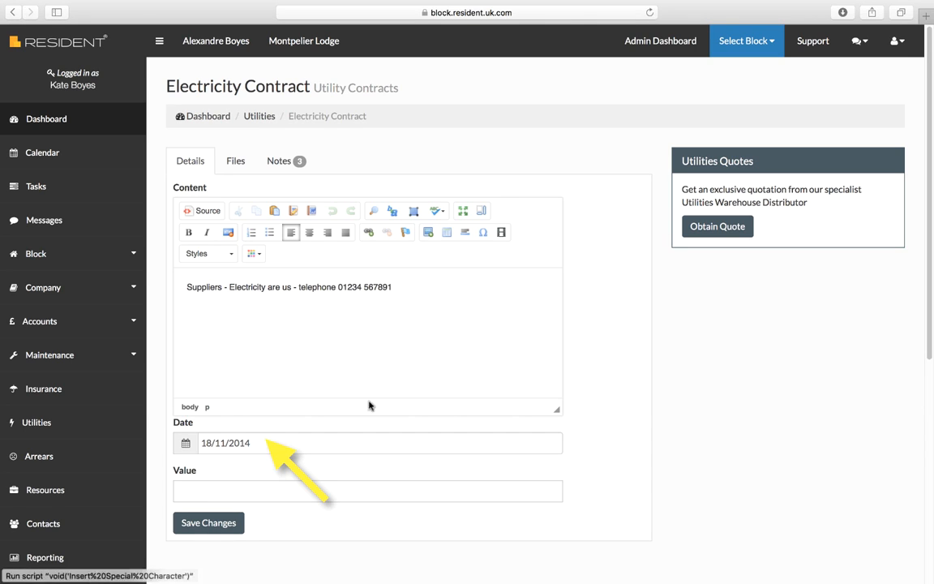
pyautogui.click(238, 443)
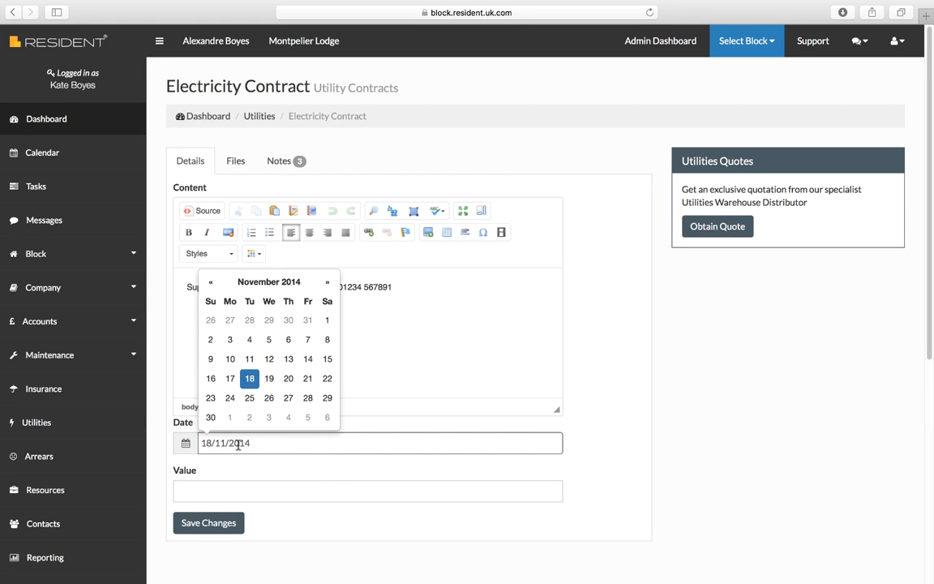
pyautogui.click(324, 492)
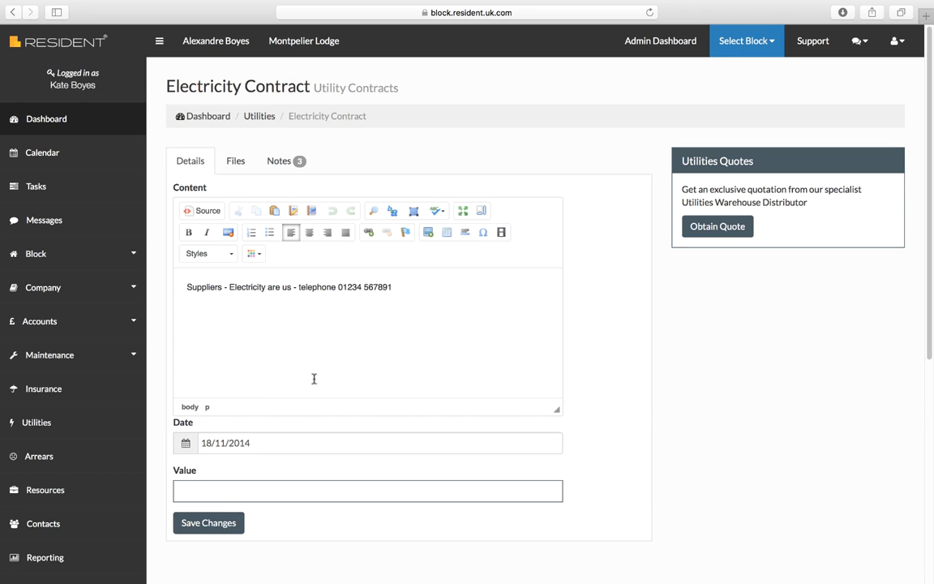
# - Upload Resident Test File.docx to the Electricity Contract's files with the note "Utilities1"
pyautogui.click(236, 164)
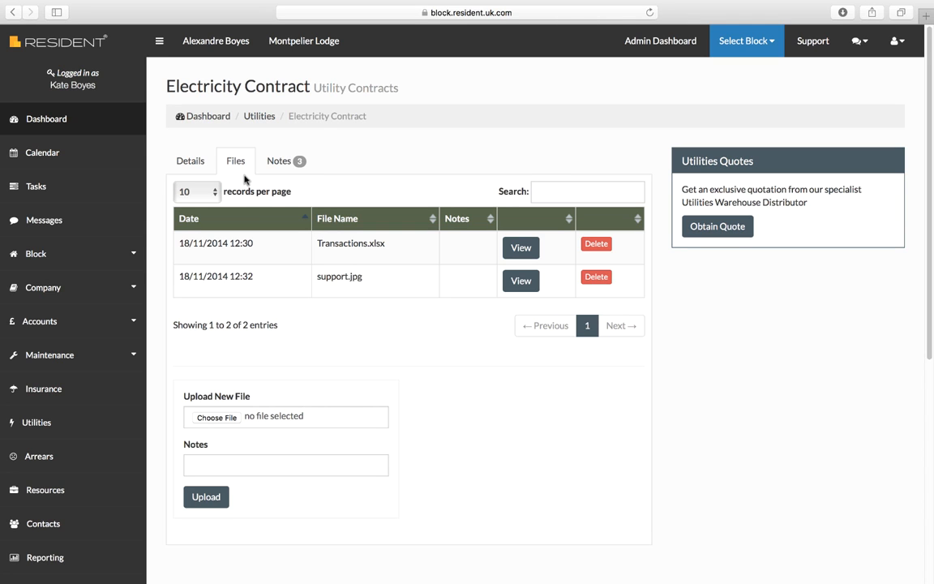
pyautogui.click(222, 420)
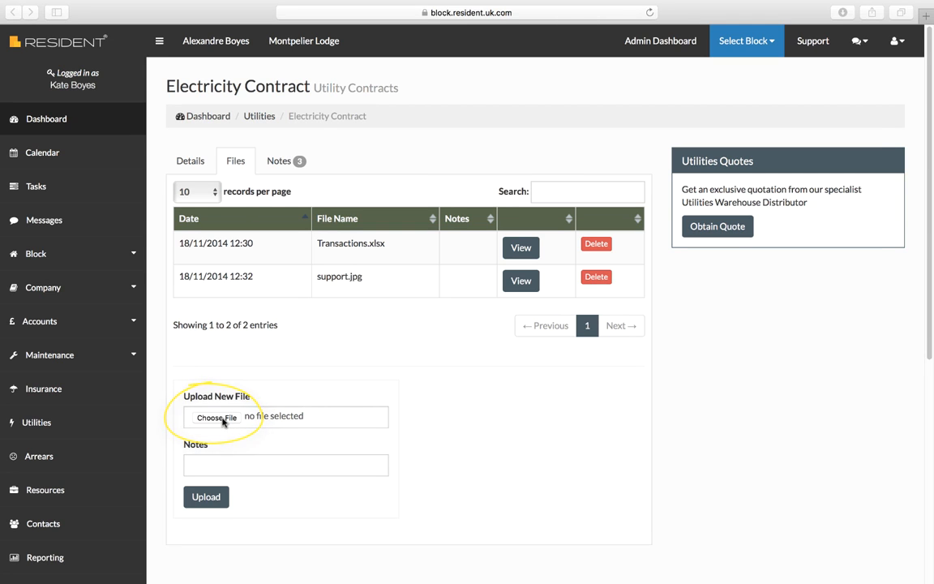
pyautogui.click(208, 141)
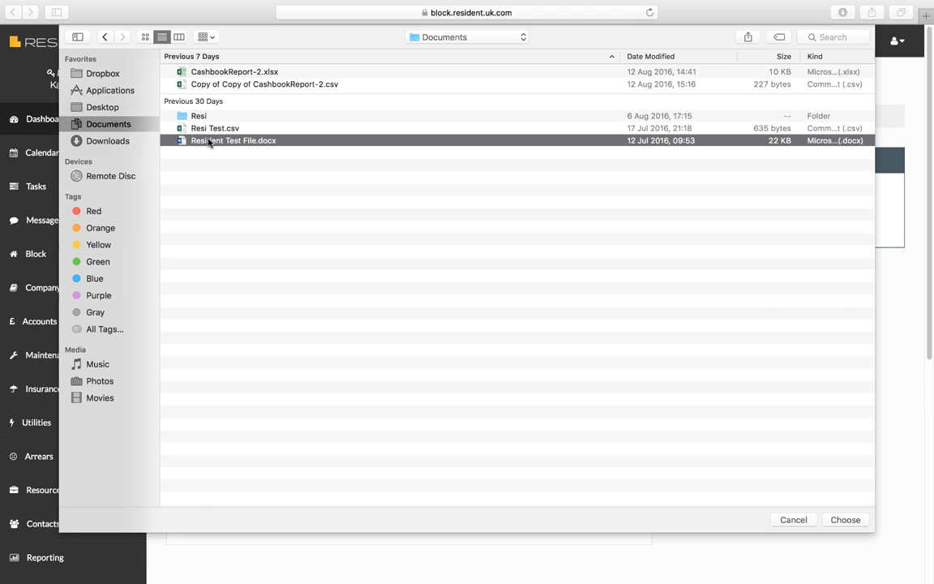
pyautogui.click(845, 520)
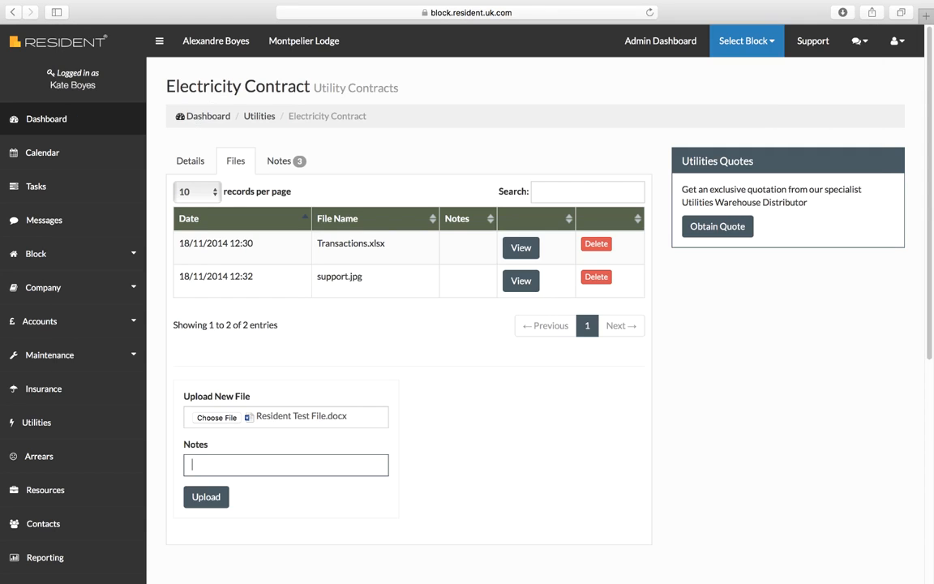
pyautogui.write('Utilities1')
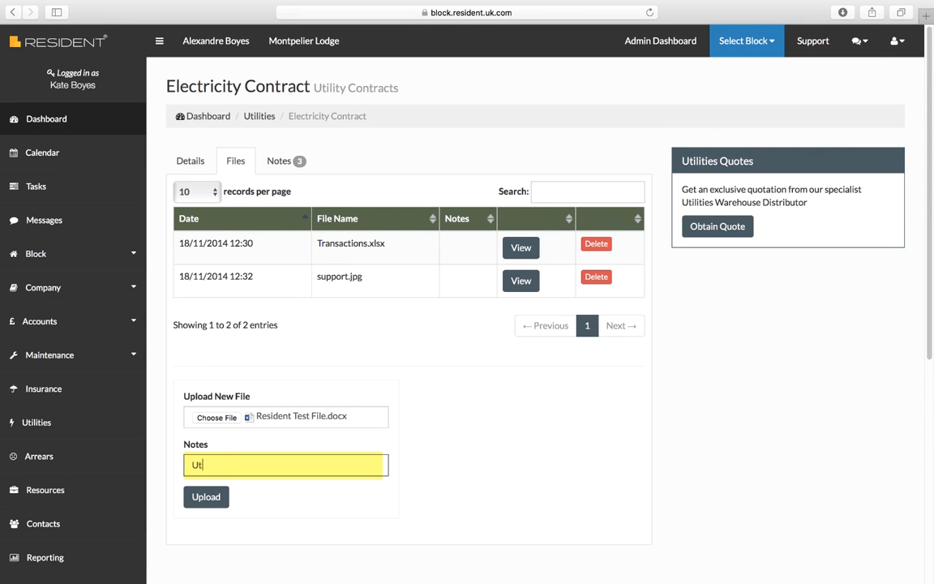
pyautogui.click(212, 497)
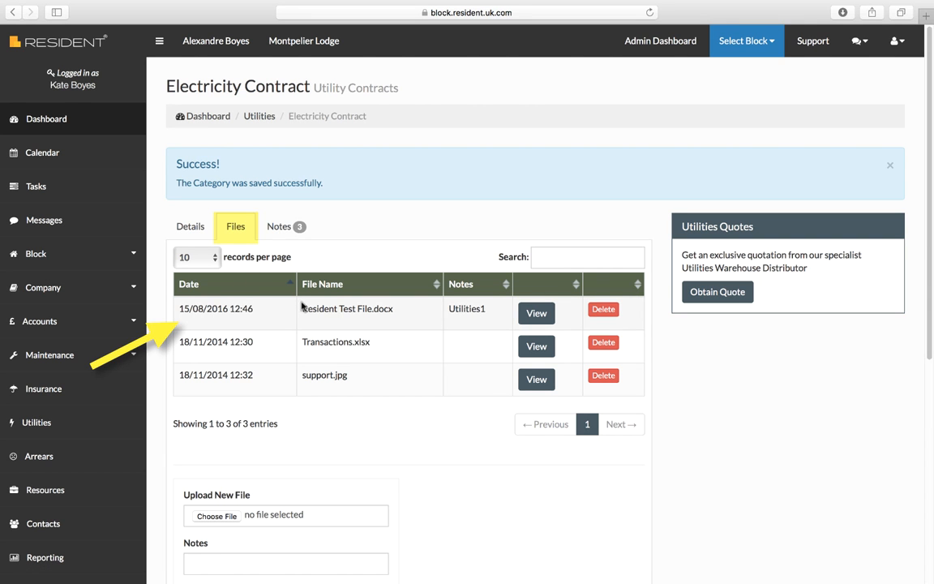
# - Sort the Electricity Contract's files by date, by file name and by notes
pyautogui.click(208, 285)
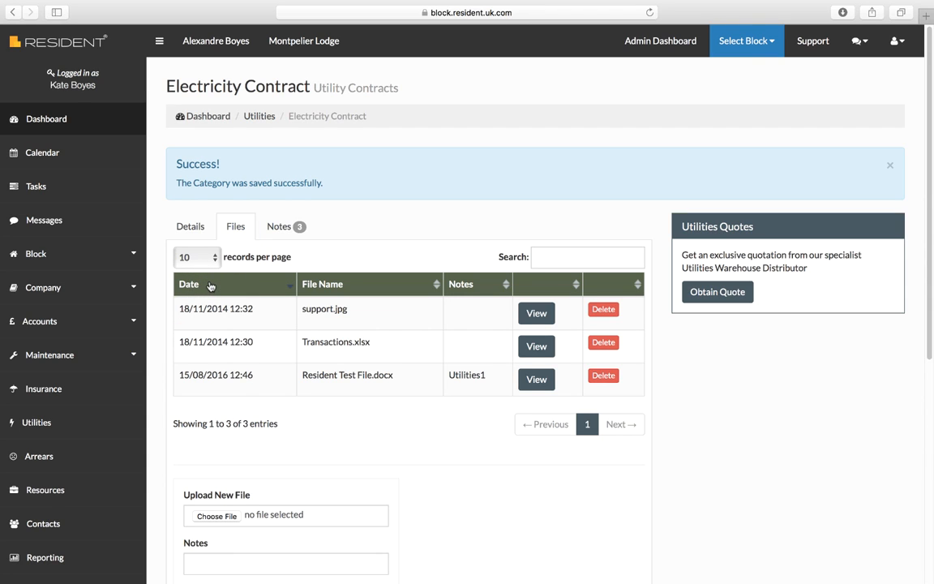
pyautogui.click(324, 284)
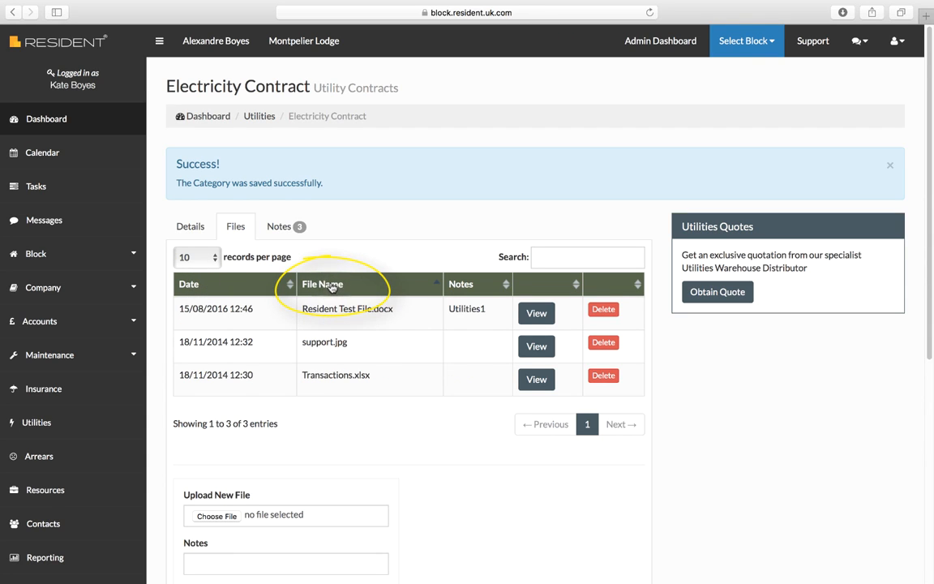
pyautogui.click(462, 286)
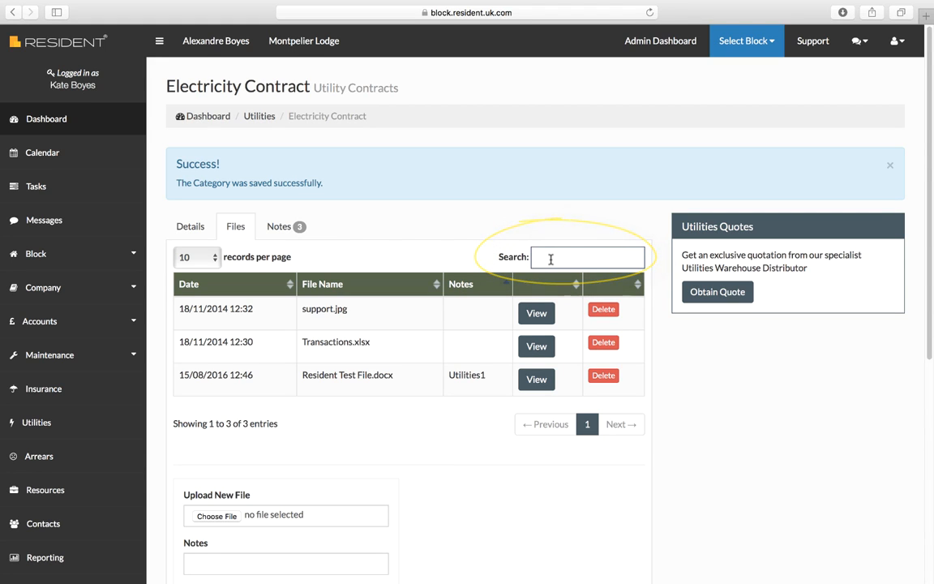
# - Filter the contract's files by "Test" and view Resident Test File.docx
pyautogui.write('Test')
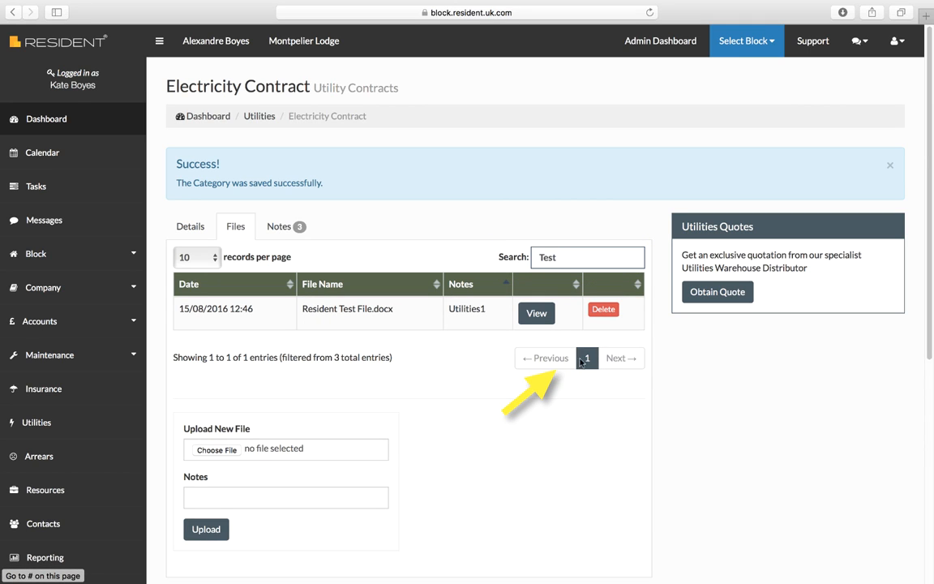
pyautogui.click(537, 315)
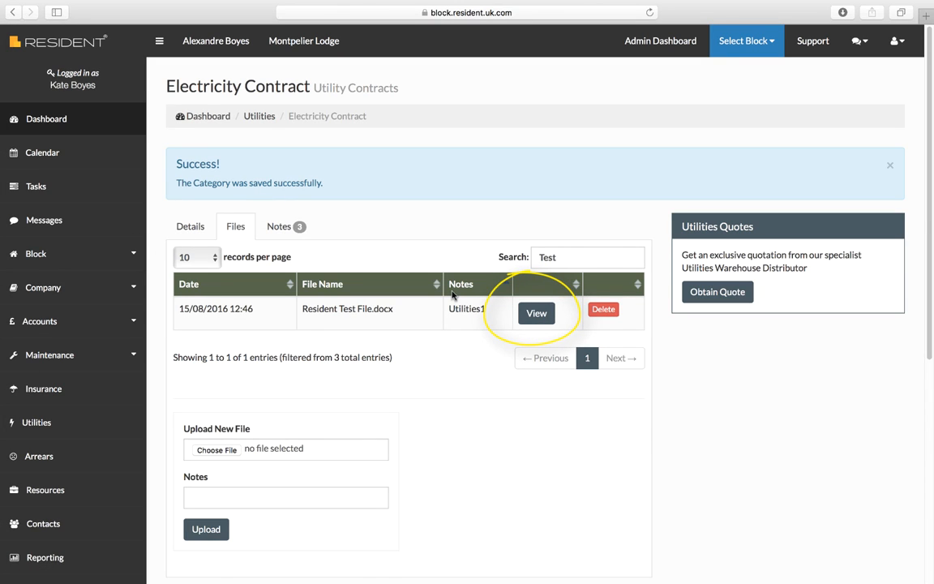
# - Mark a new Electricity Contract note as a task and look at the calendar for its due date
pyautogui.click(284, 228)
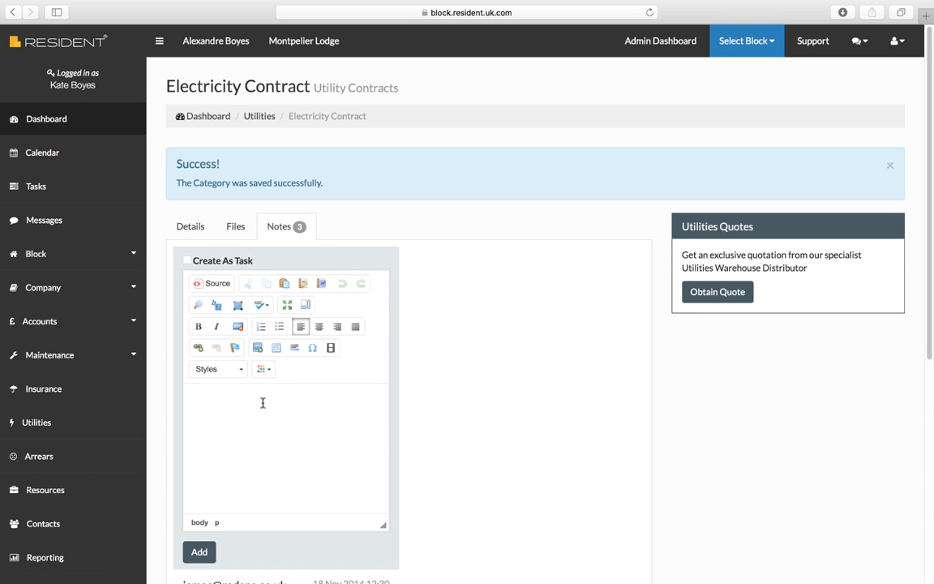
pyautogui.click(186, 262)
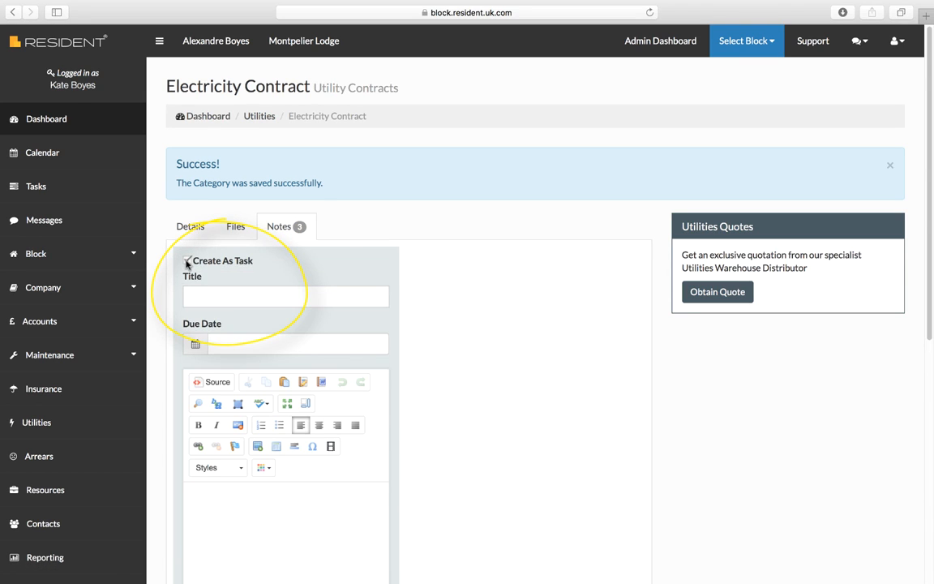
pyautogui.click(243, 345)
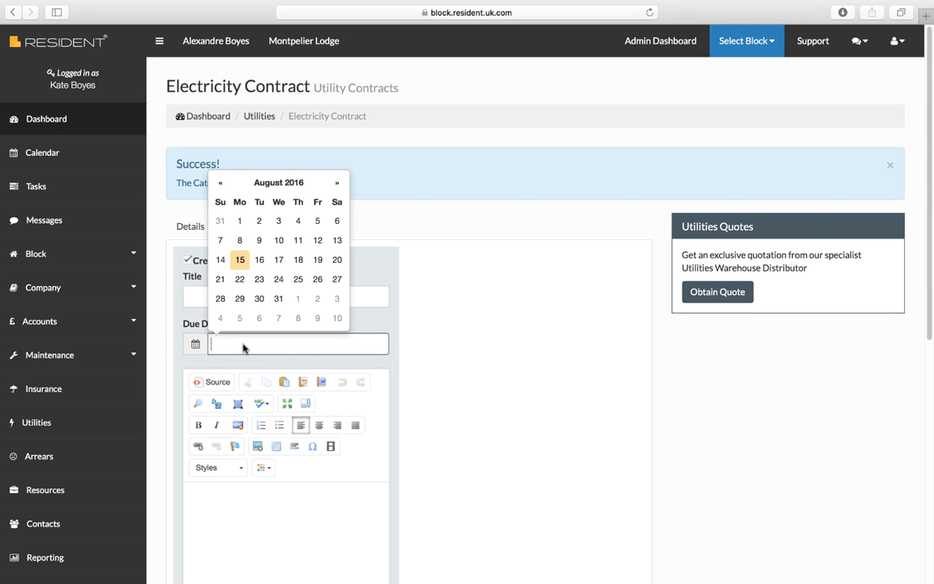
pyautogui.click(495, 308)
pyautogui.moveTo(930, 202); pyautogui.dragTo(932, 177)
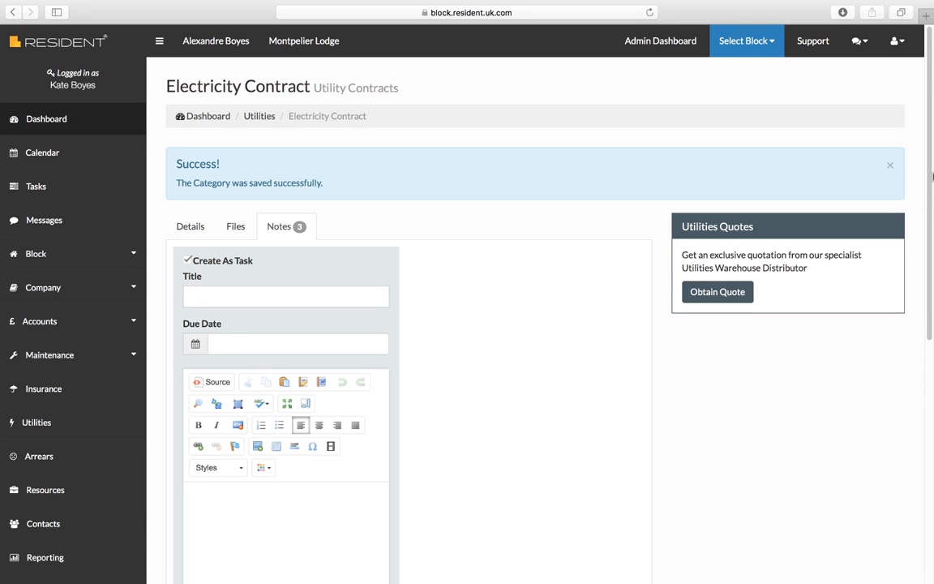
# - Open the Support page with the help contact details
pyautogui.click(821, 48)
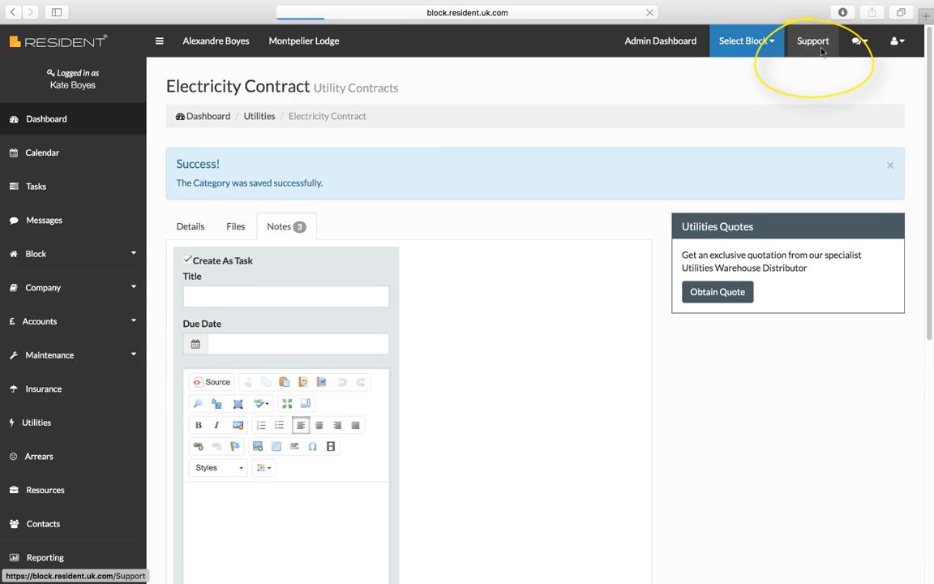